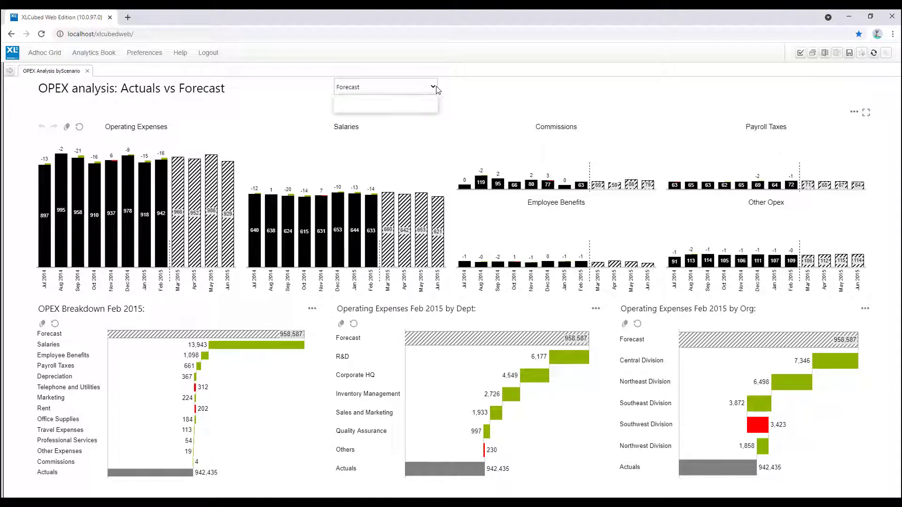
- Switch the OPEX analysis report's comparison scenario from Forecast to Plan and choose a scenario again from the list
click(430, 96)
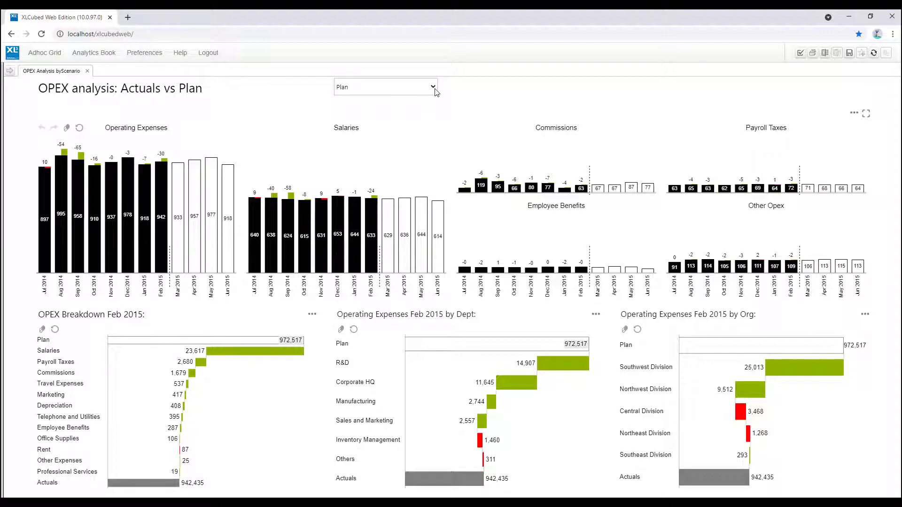
click(436, 92)
click(426, 106)
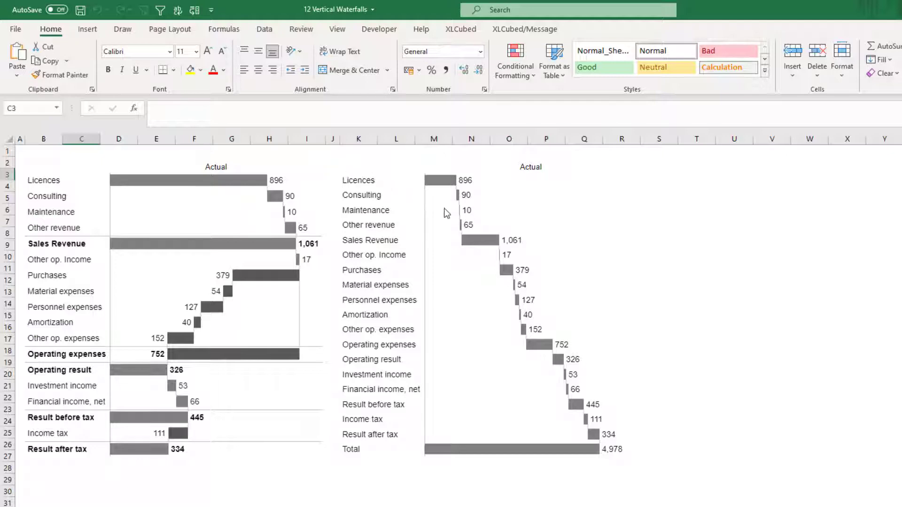
- In Excel, bring up the Waterfall options for the Sales Revenue bar in the chart that ends with a Total
right_click(478, 238)
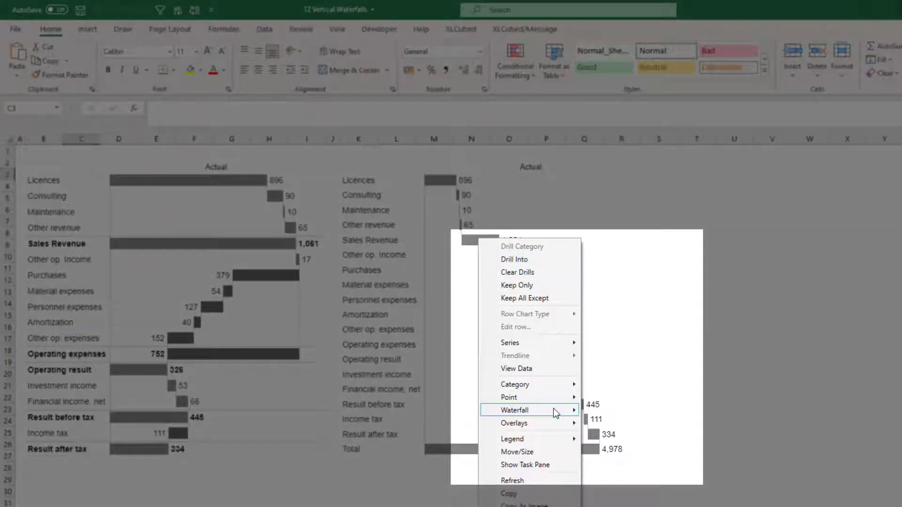
mouse_move(556, 411)
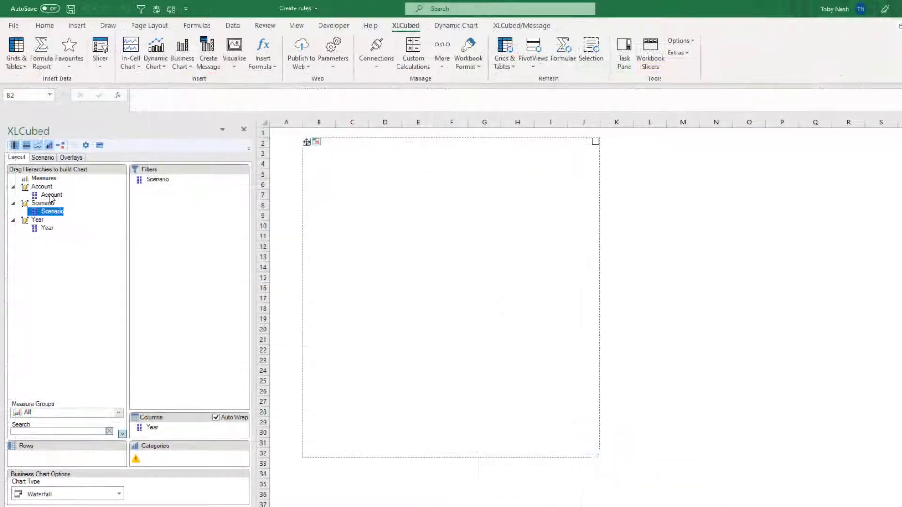
- Use the Account hierarchy as the waterfall chart's categories and load its members from the Account list file
drag(157, 327, 172, 459)
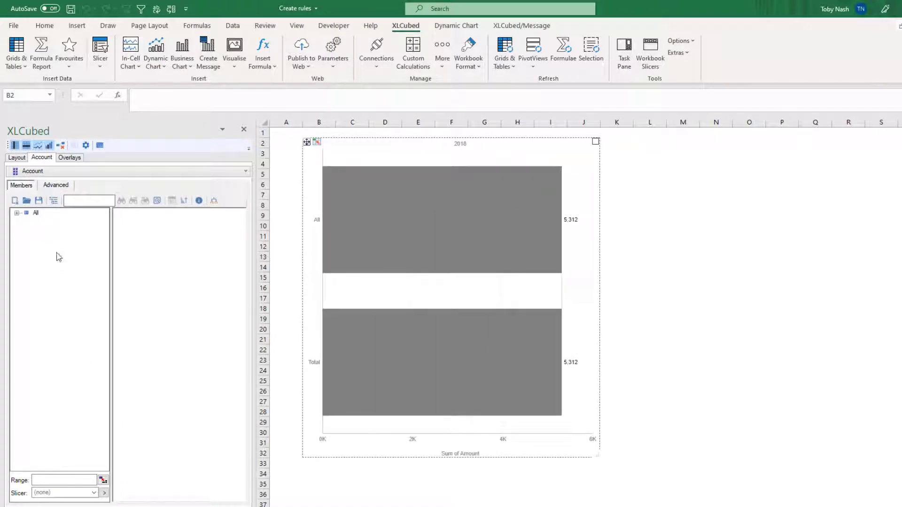
click(27, 200)
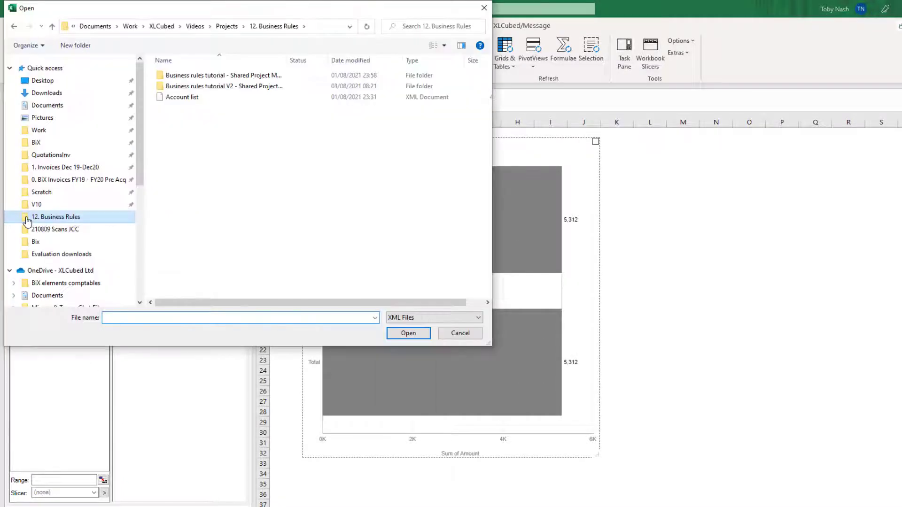
click(221, 97)
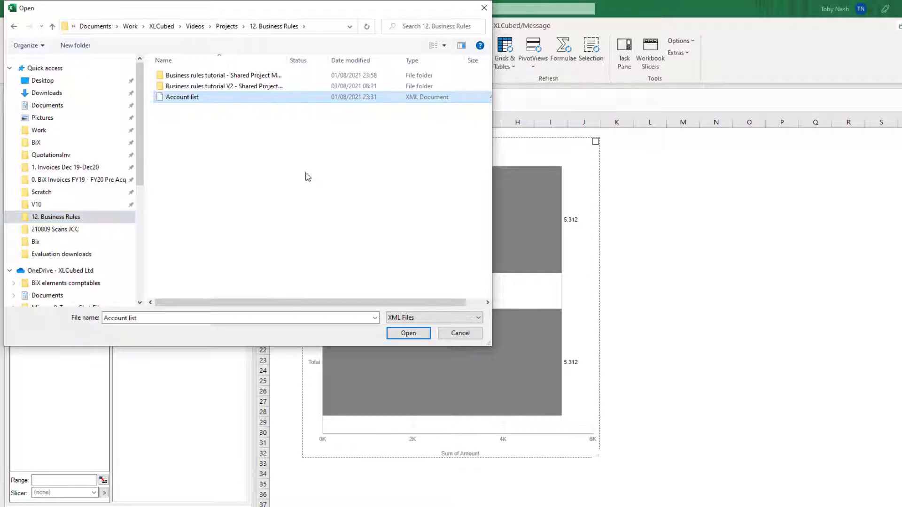
click(412, 335)
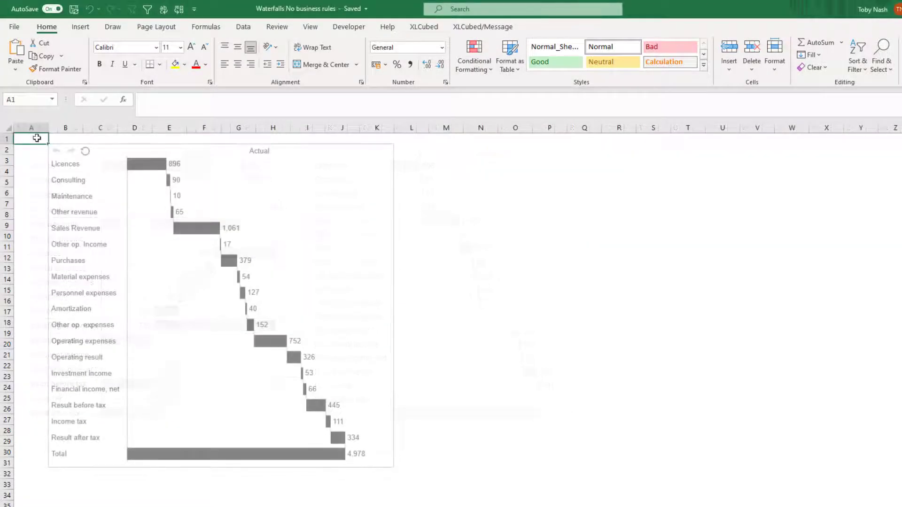
- Start a new business rule on the XLCubed Pivot View connection and set its rule type to Actual
click(424, 27)
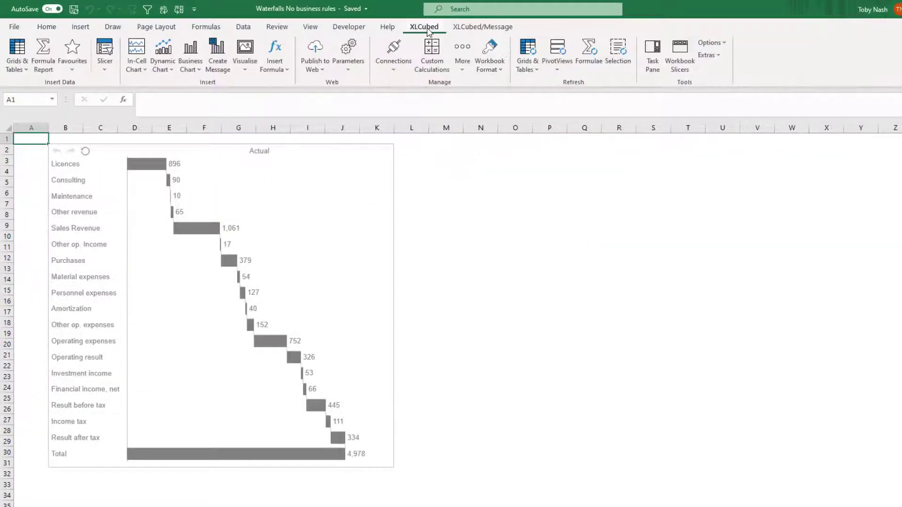
click(190, 61)
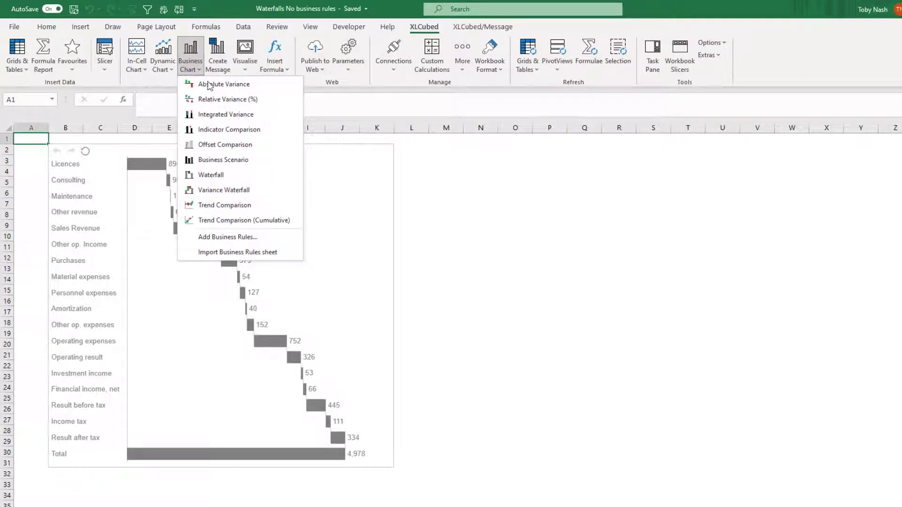
click(270, 243)
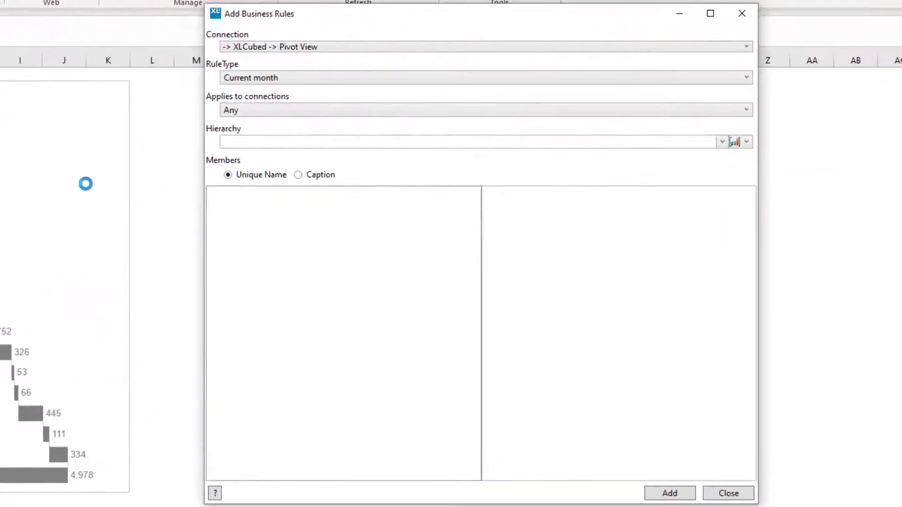
click(269, 77)
click(269, 118)
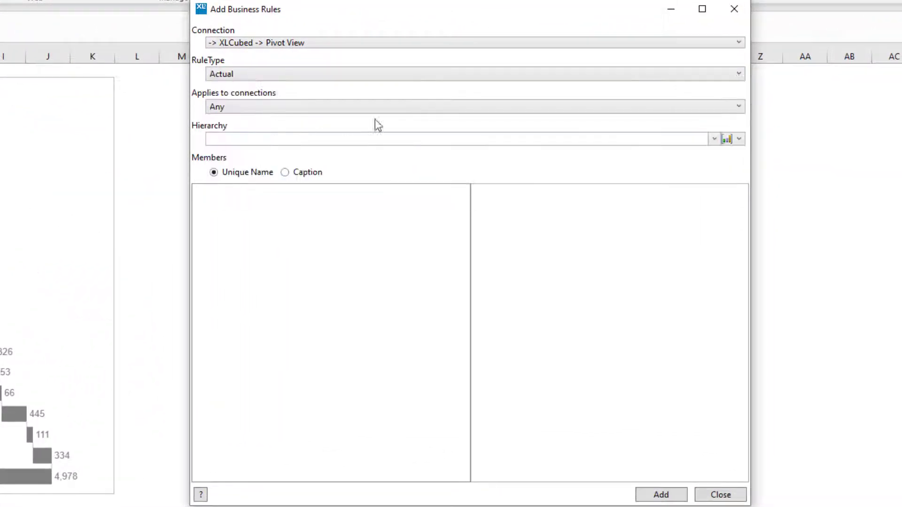
- Apply the rule to the Scenario hierarchy's Actual member, matched by caption, and add it to the workbook
click(714, 139)
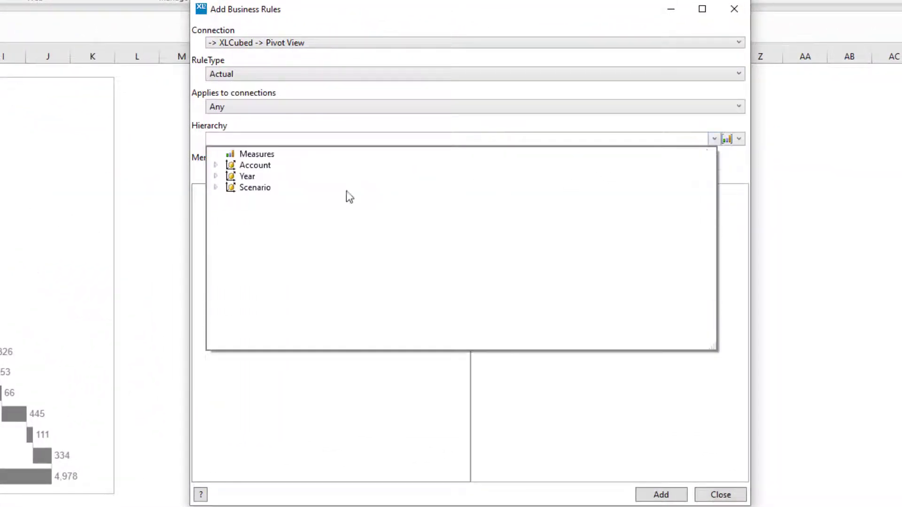
click(215, 188)
click(264, 201)
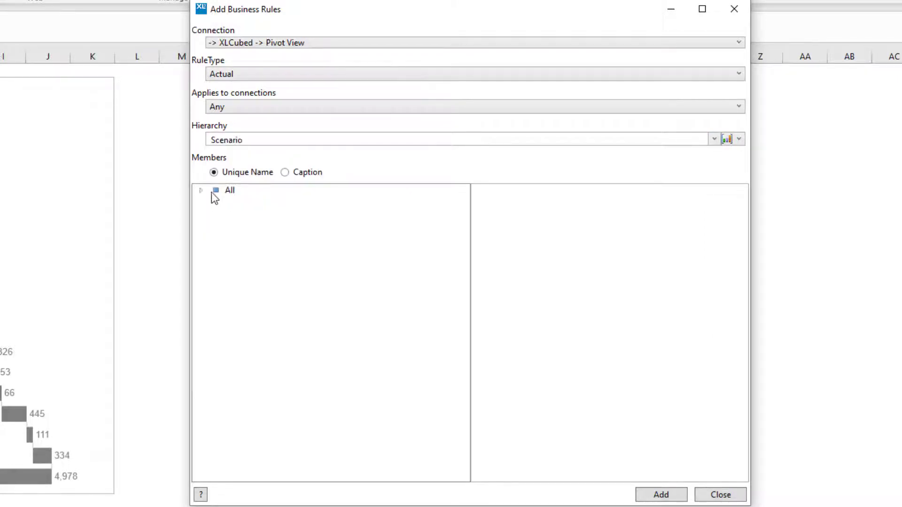
click(202, 191)
drag(252, 202, 524, 207)
click(303, 173)
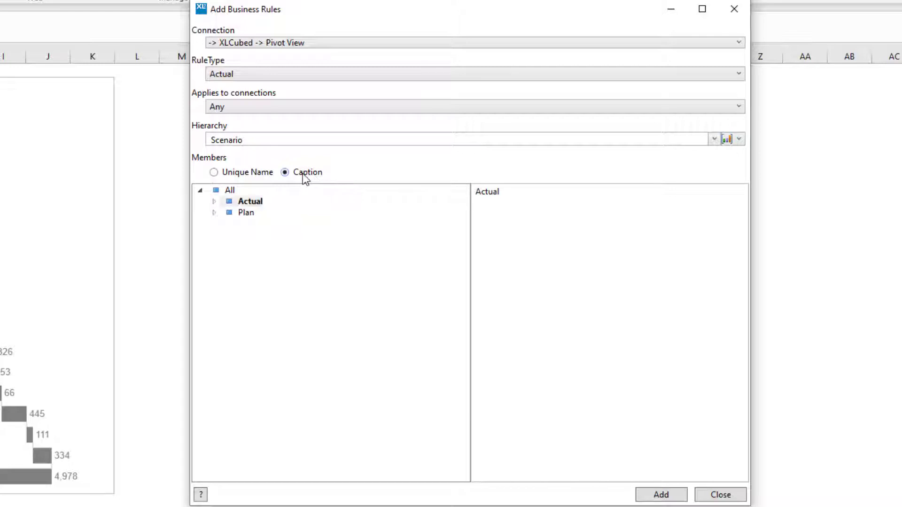
click(661, 494)
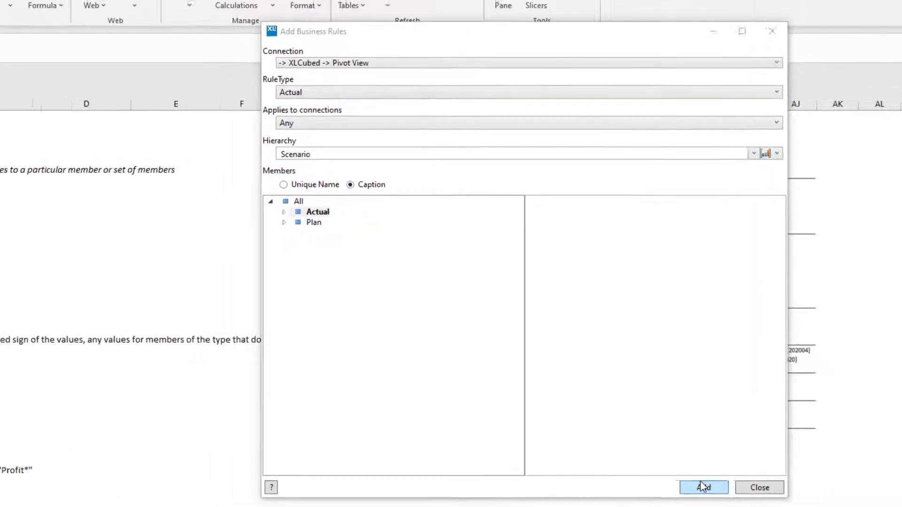
click(760, 488)
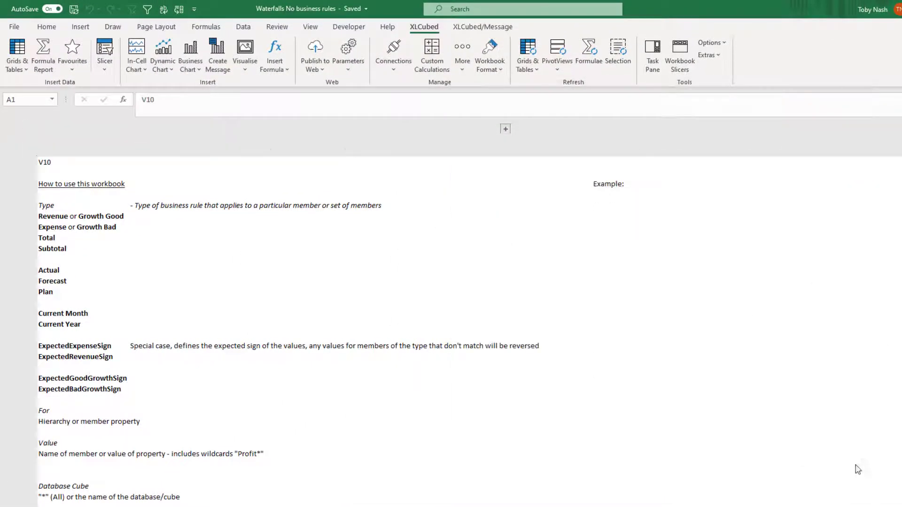
- Examine the Type, For and Match columns of the Actual rule in the XLCubedBusinessRules sheet
scroll(288, 347, down, 3)
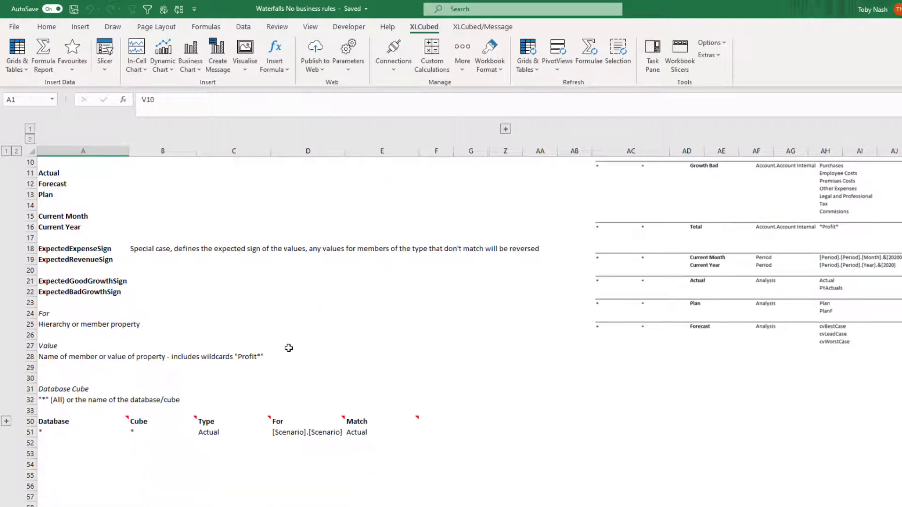
click(23, 431)
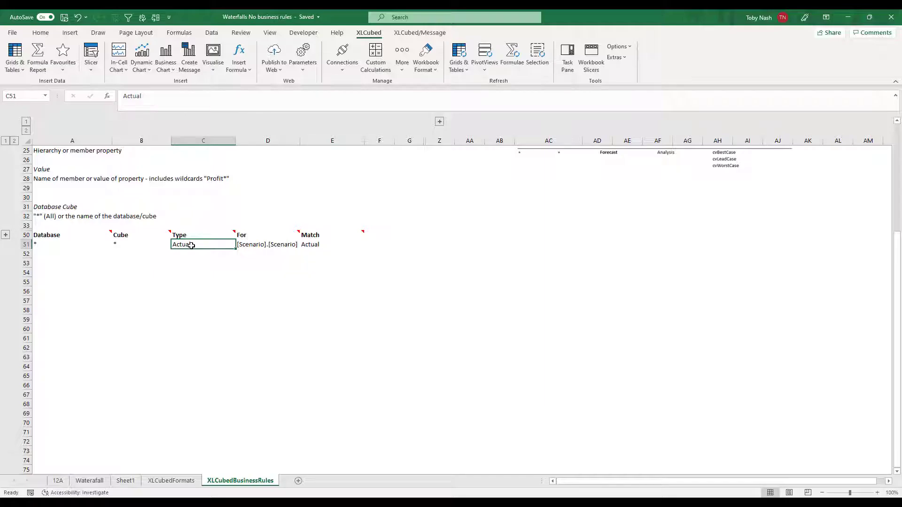
mouse_move(205, 233)
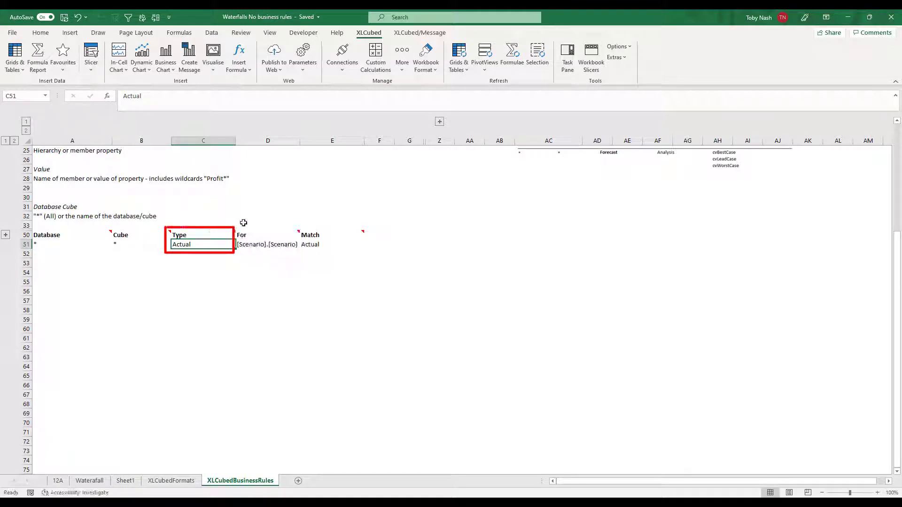
mouse_move(277, 236)
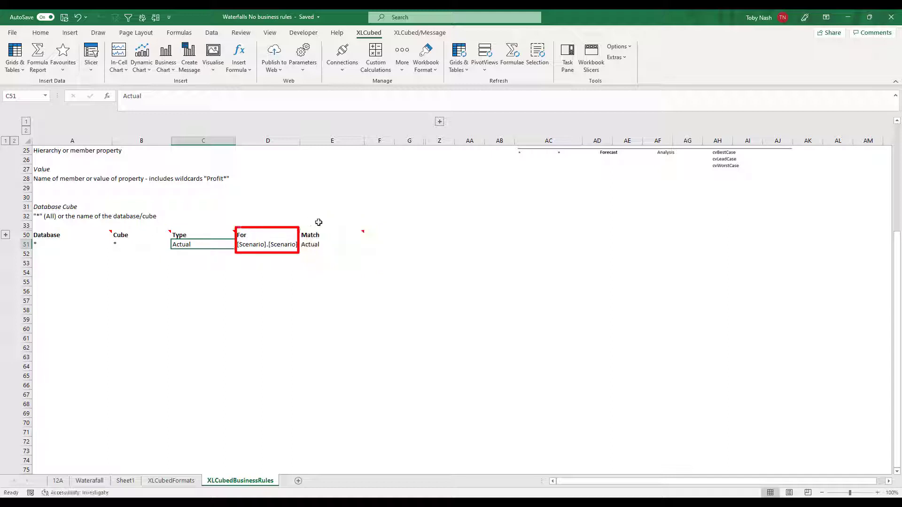
mouse_move(347, 235)
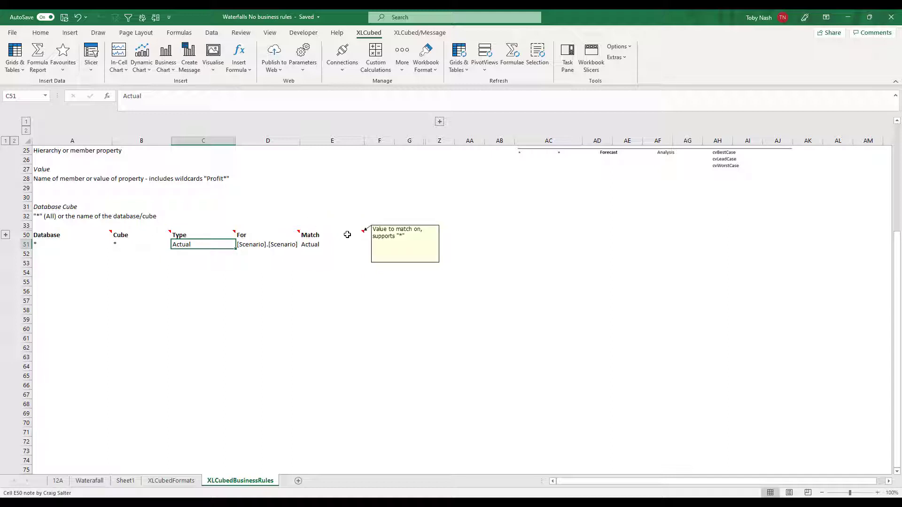
- Fill in a rule in row 52 with type Plan, for Scenario, matching Plan, and paste the copied rules starting at C53
click(214, 253)
text(Plan)
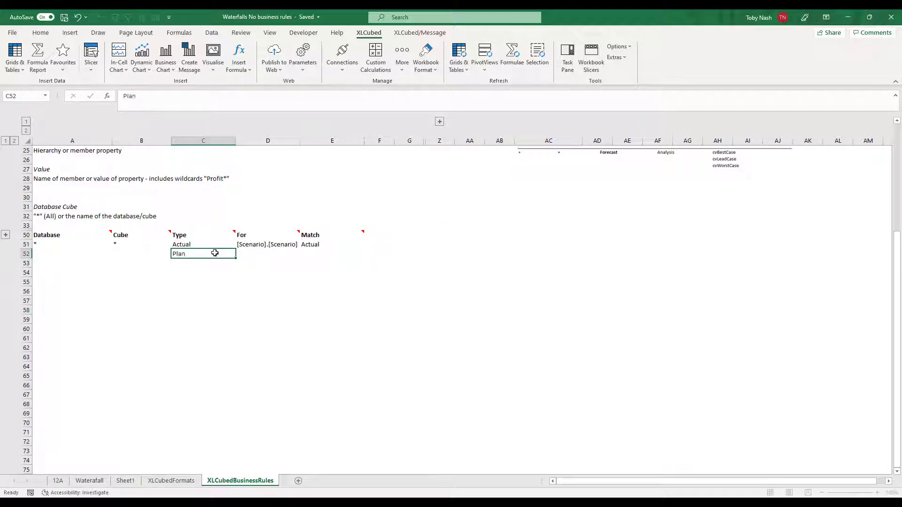
key(Tab)
text(Scenario)
key(Tab)
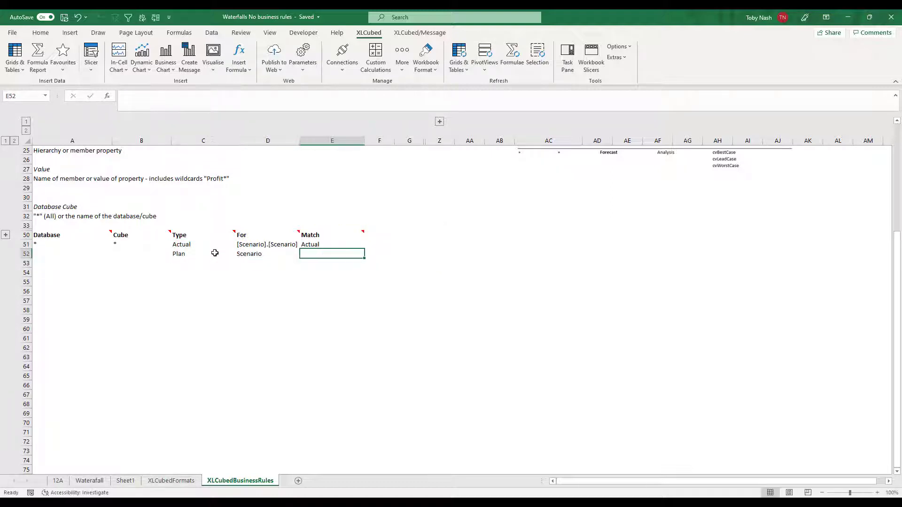
text(Plan)
key(Return)
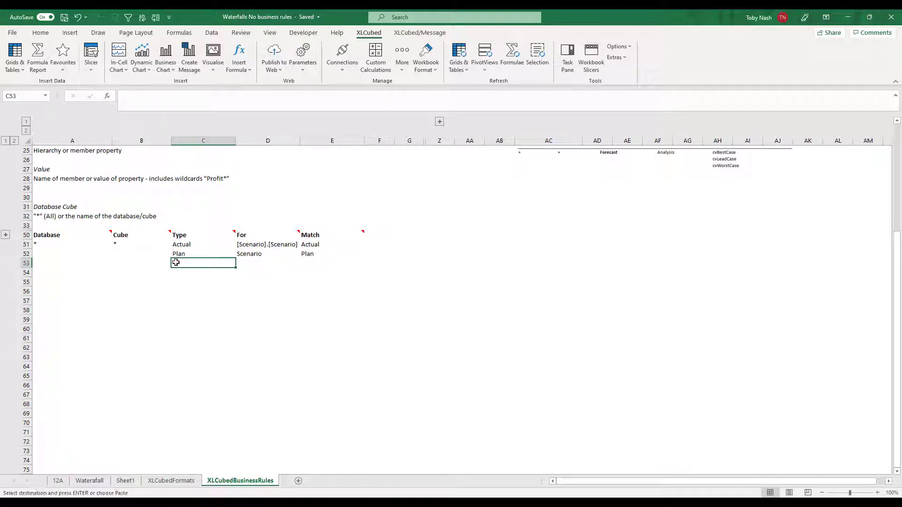
key(ctrl+v)
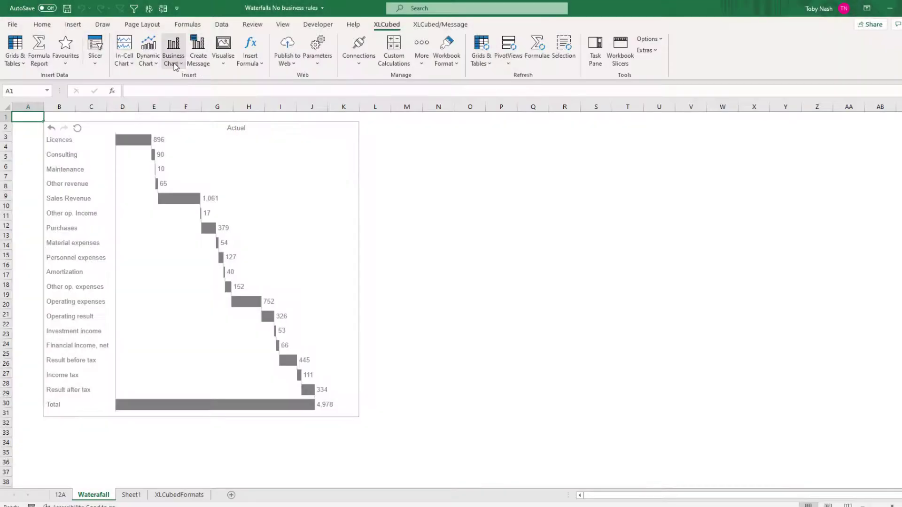
- Import the SAVED Waterfall business rules workbook from the 12. Business Rules folder as the rules sheet and refresh the waterfall chart
click(174, 63)
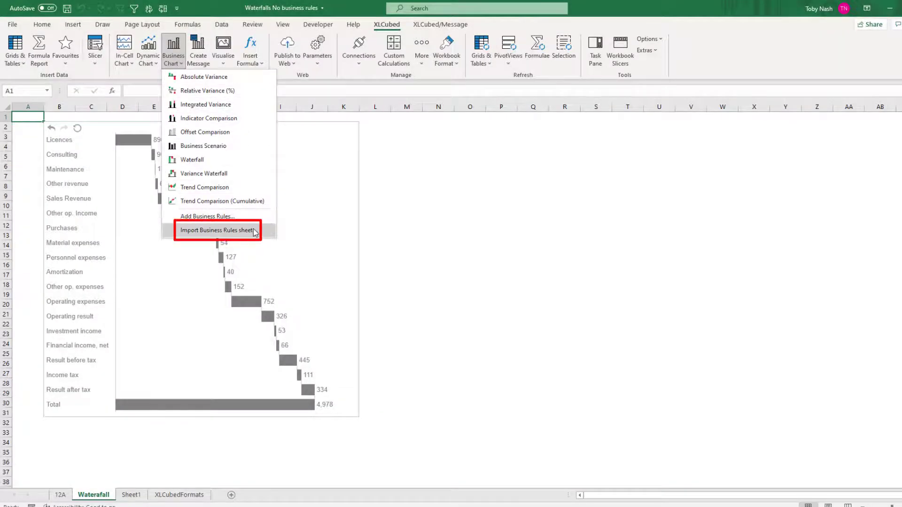
click(253, 230)
scroll(111, 174, up, 5)
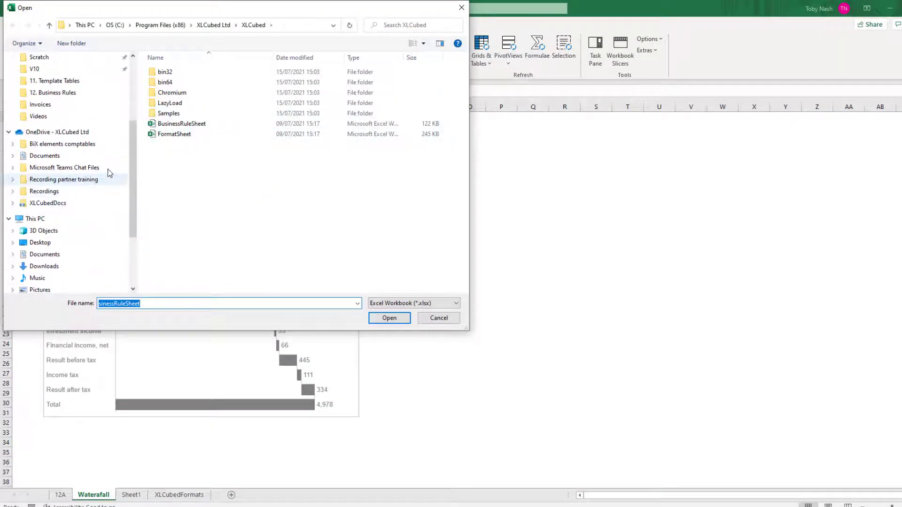
click(95, 175)
double_click(224, 92)
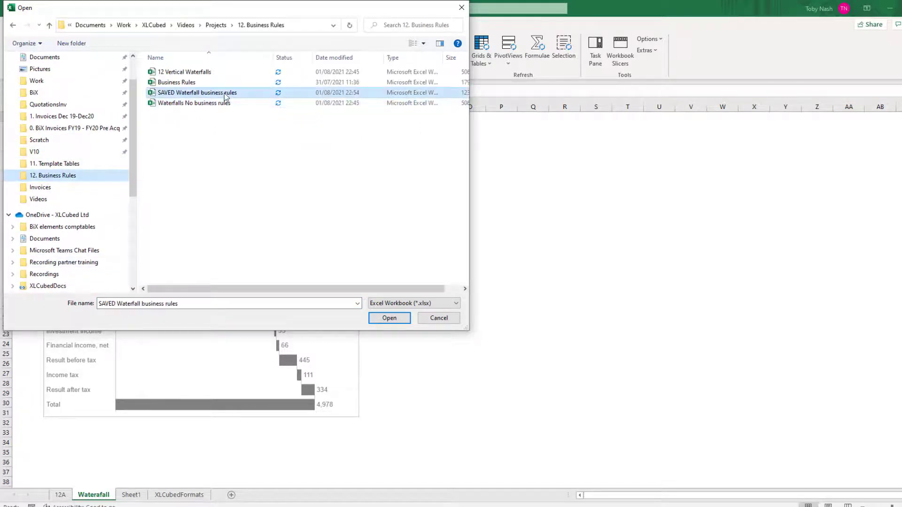
right_click(275, 245)
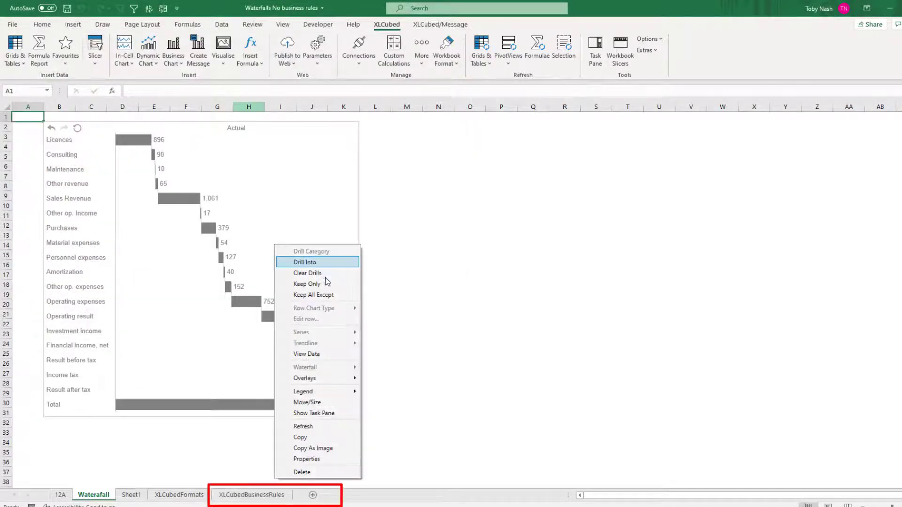
click(323, 427)
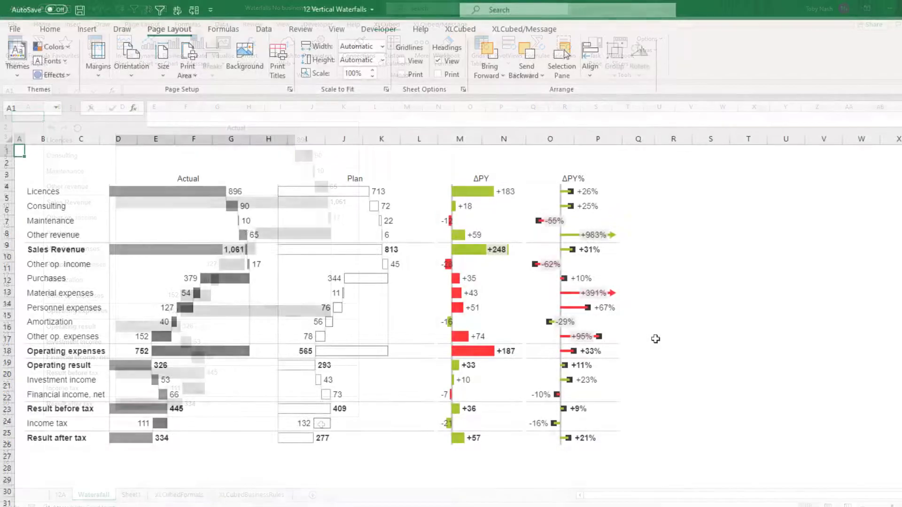